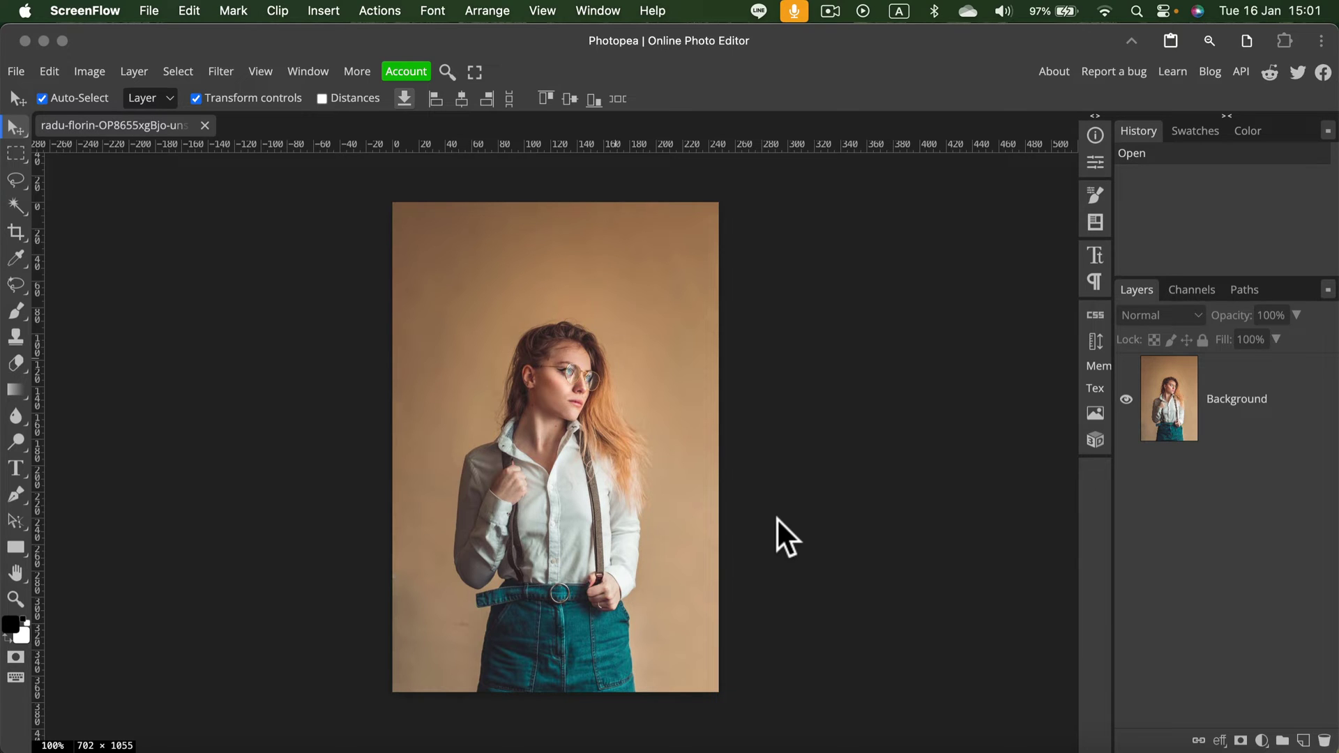
- Duplicate the Background portrait layer
left_click(1225, 370)
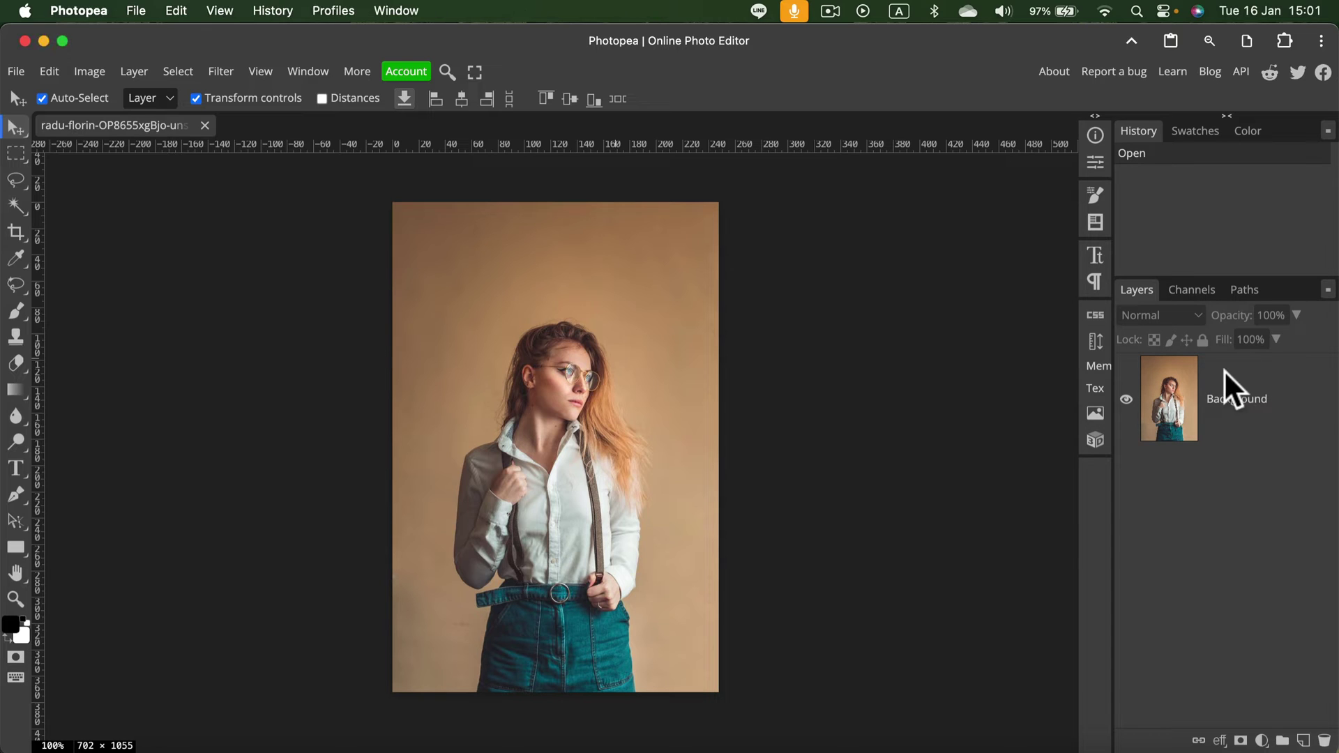
left_click(1226, 381)
right_click(1229, 391)
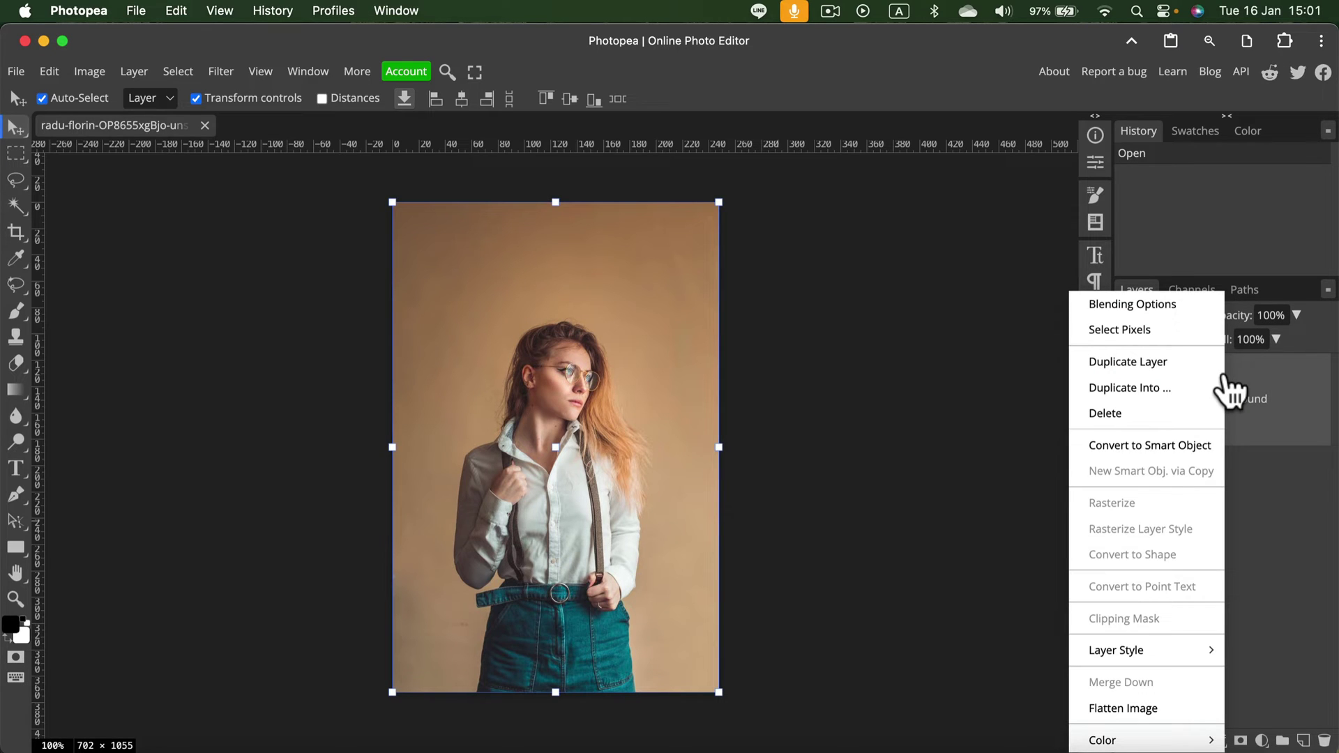
left_click(1204, 360)
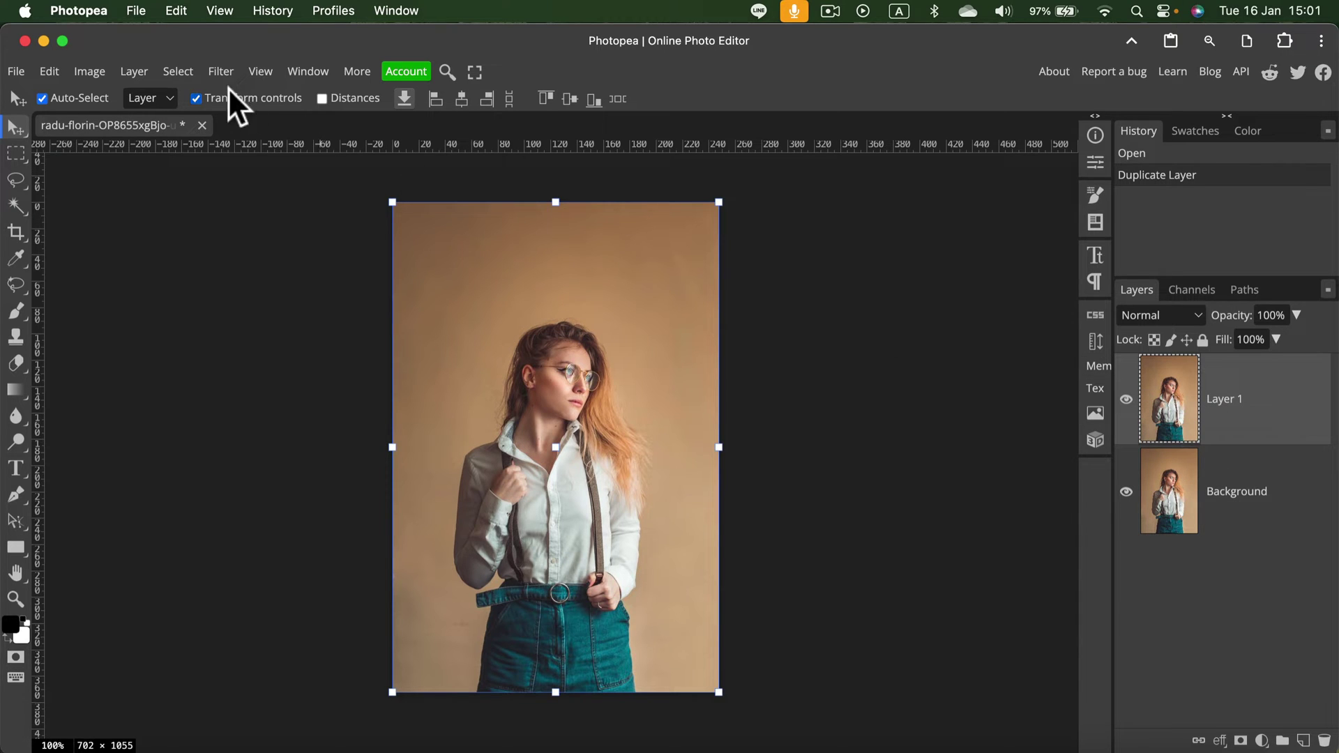
- Remove the tan backdrop from the copy with Remove BG and hide the original Background layer
left_click(189, 71)
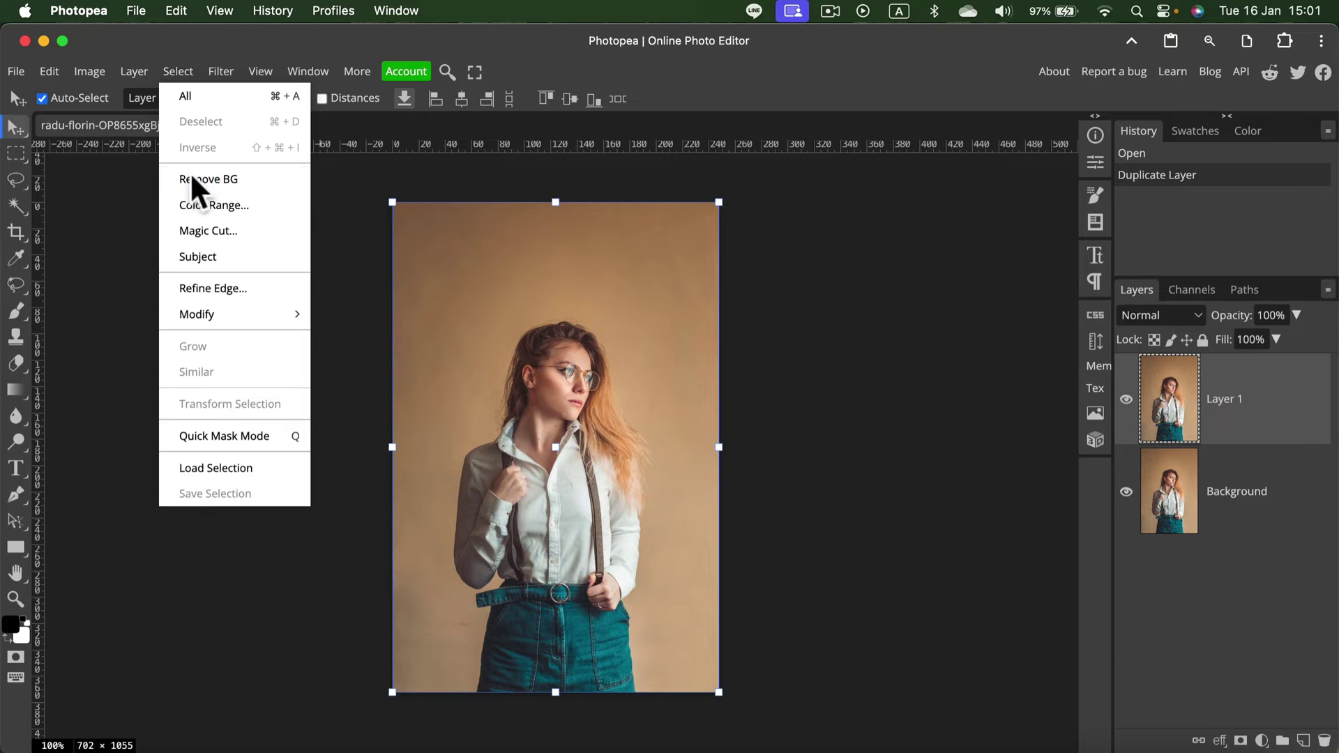
left_click(236, 176)
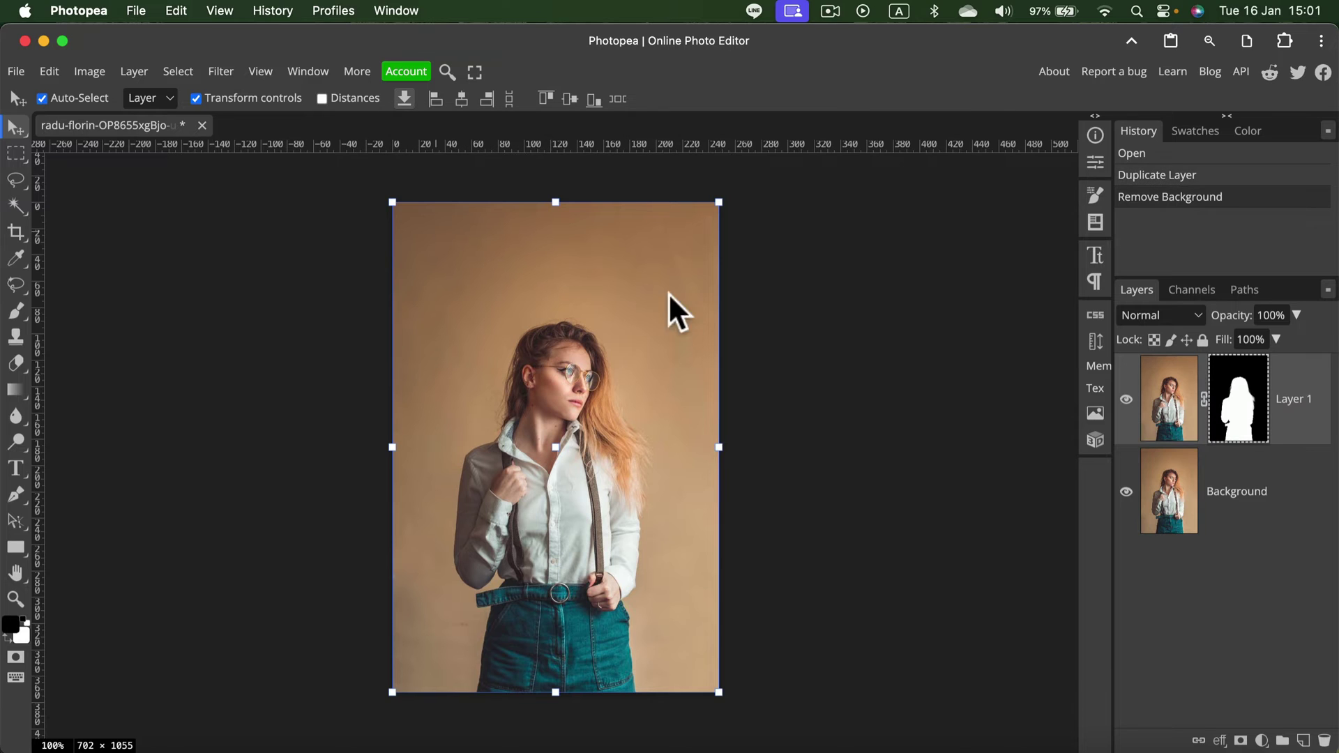
left_click(1126, 491)
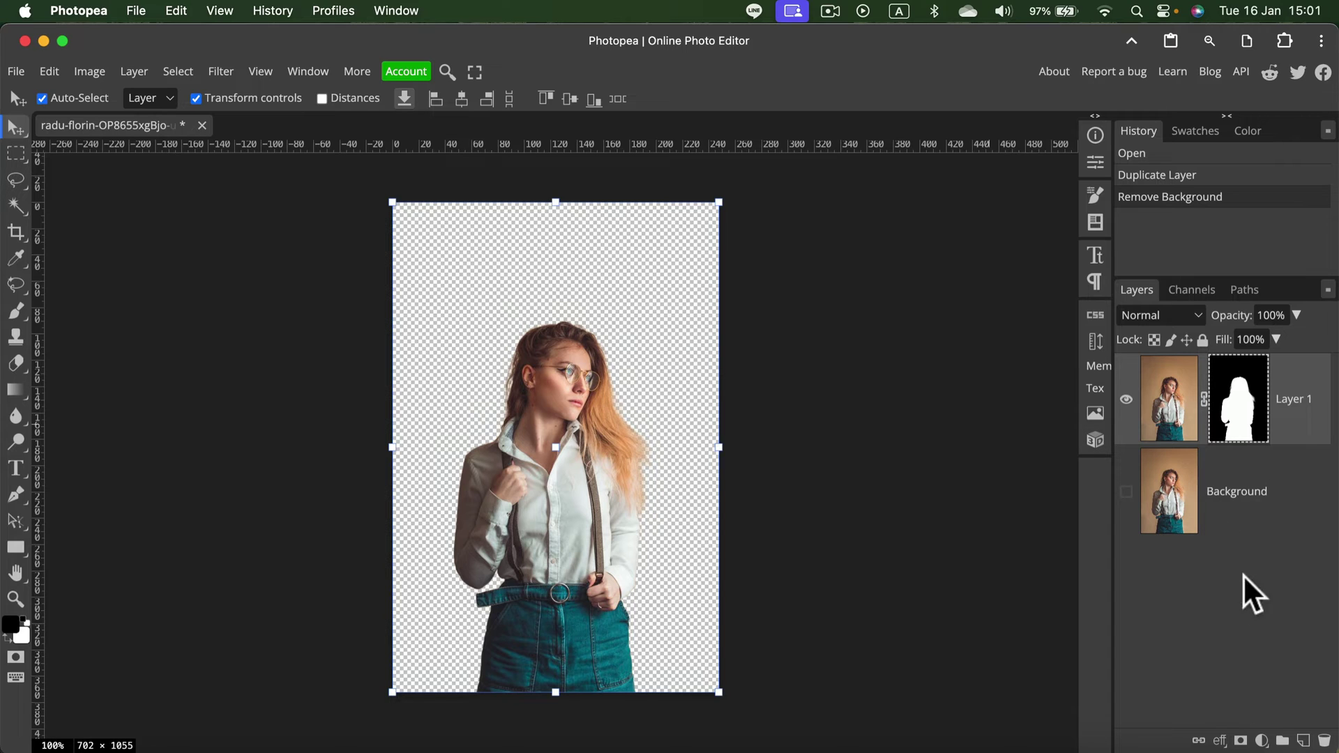
- Add an empty Layer 2 beneath the cut-out Layer 1 and select the whole canvas
left_click(1302, 741)
left_click_drag(1259, 410, 1254, 522)
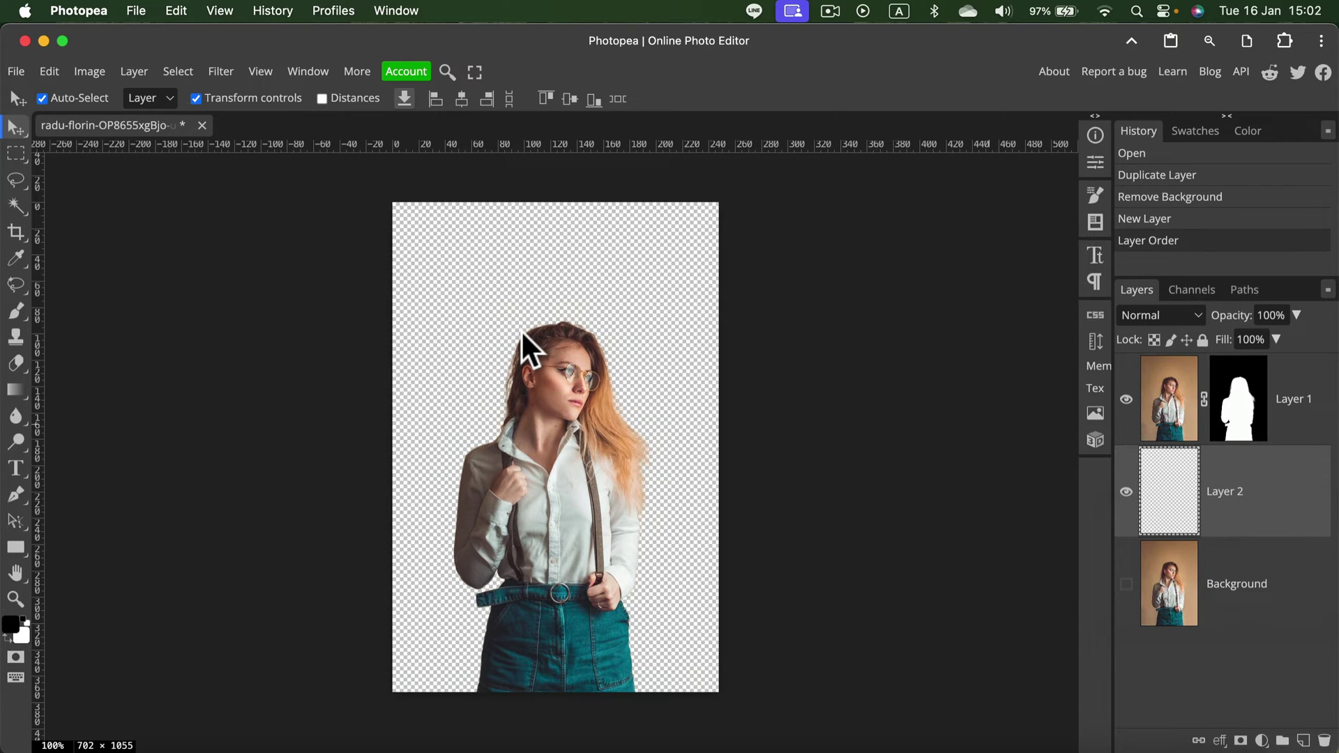
key("super+a")
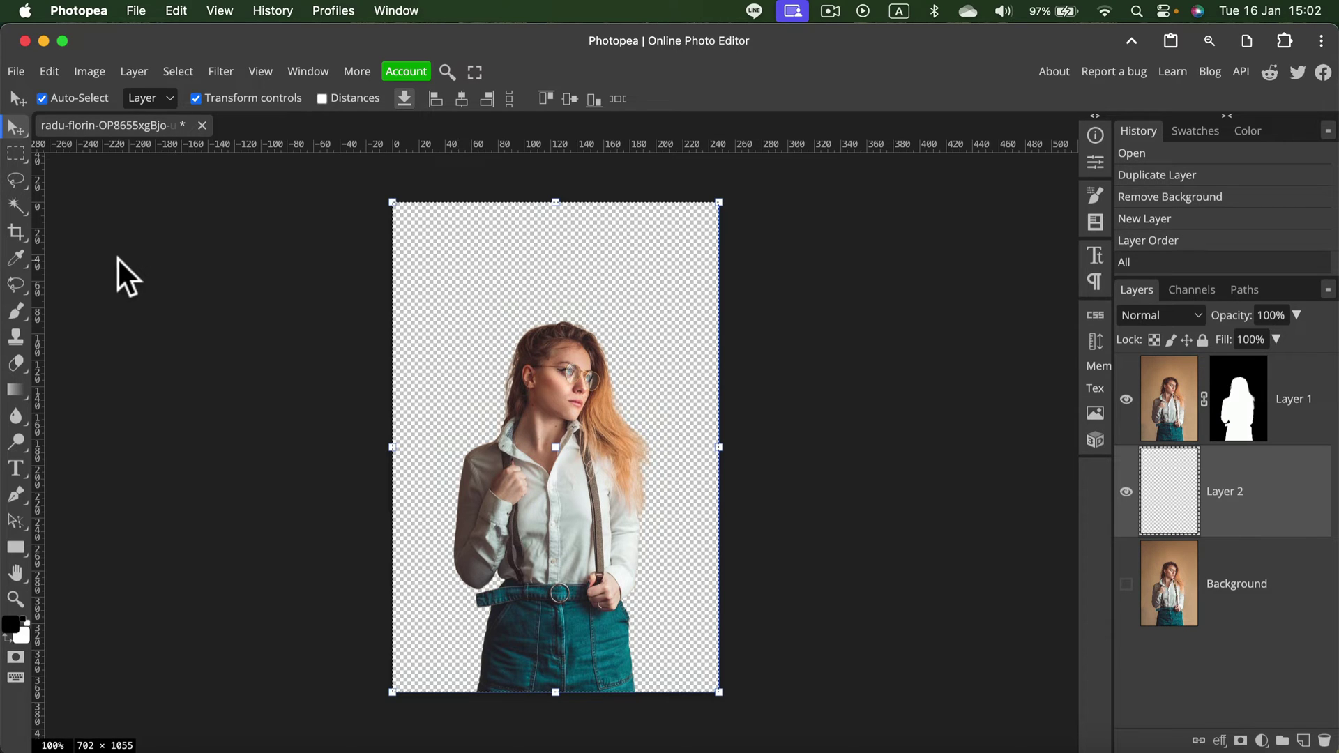
- Switch to Magic Replace in add mode with 'forest background' as the prompt
right_click(25, 287)
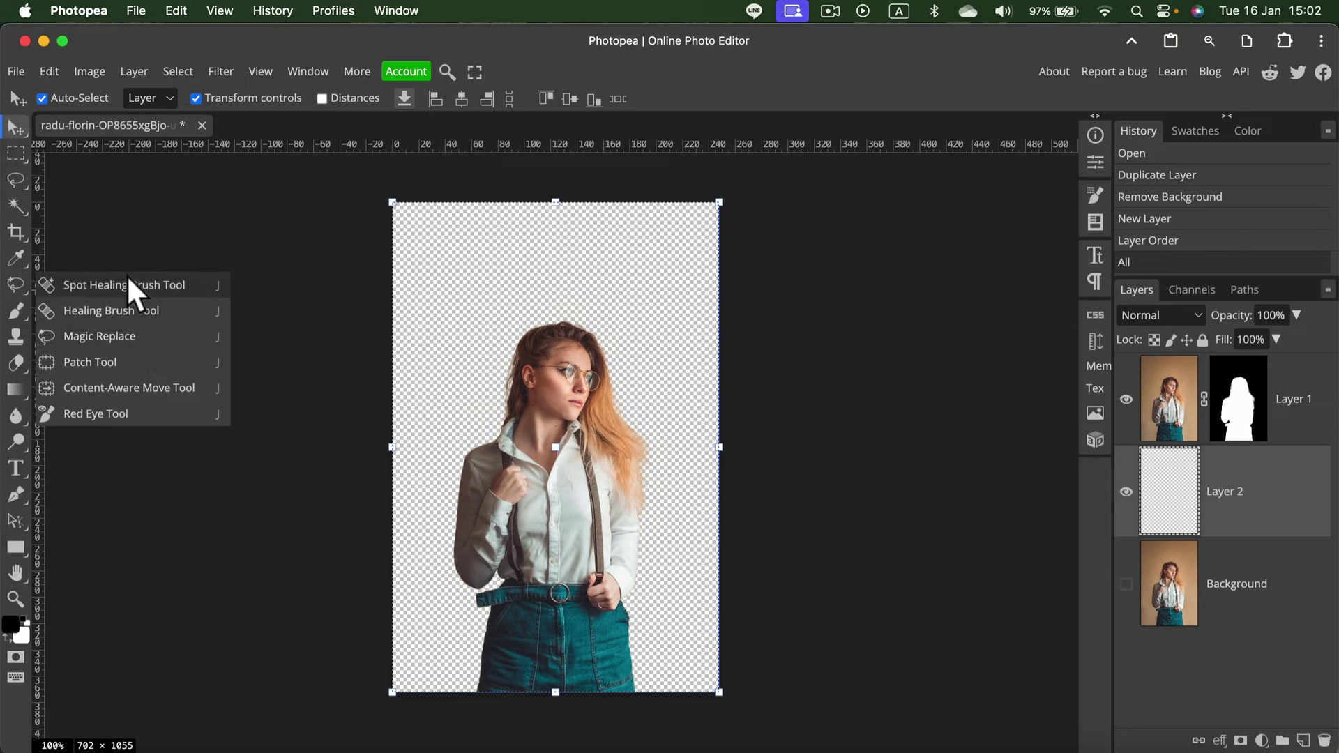
left_click(128, 285)
right_click(31, 285)
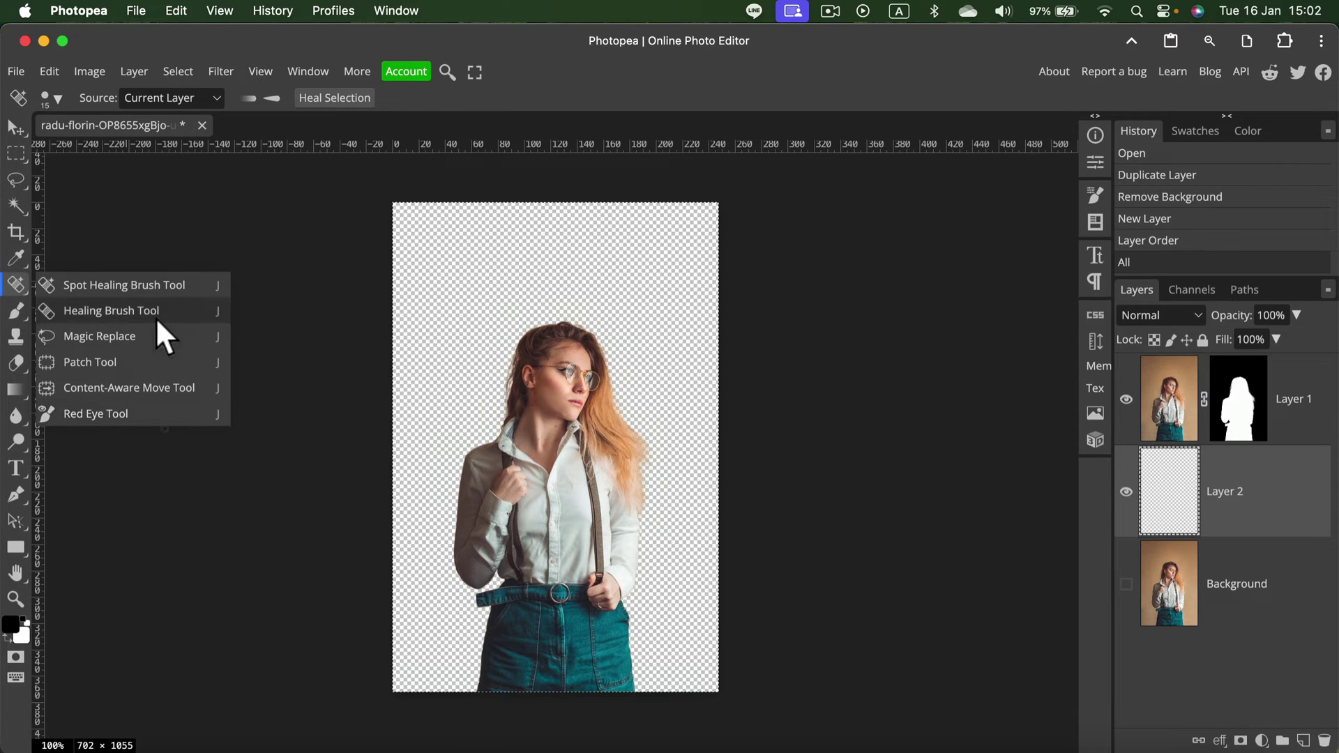
left_click(93, 341)
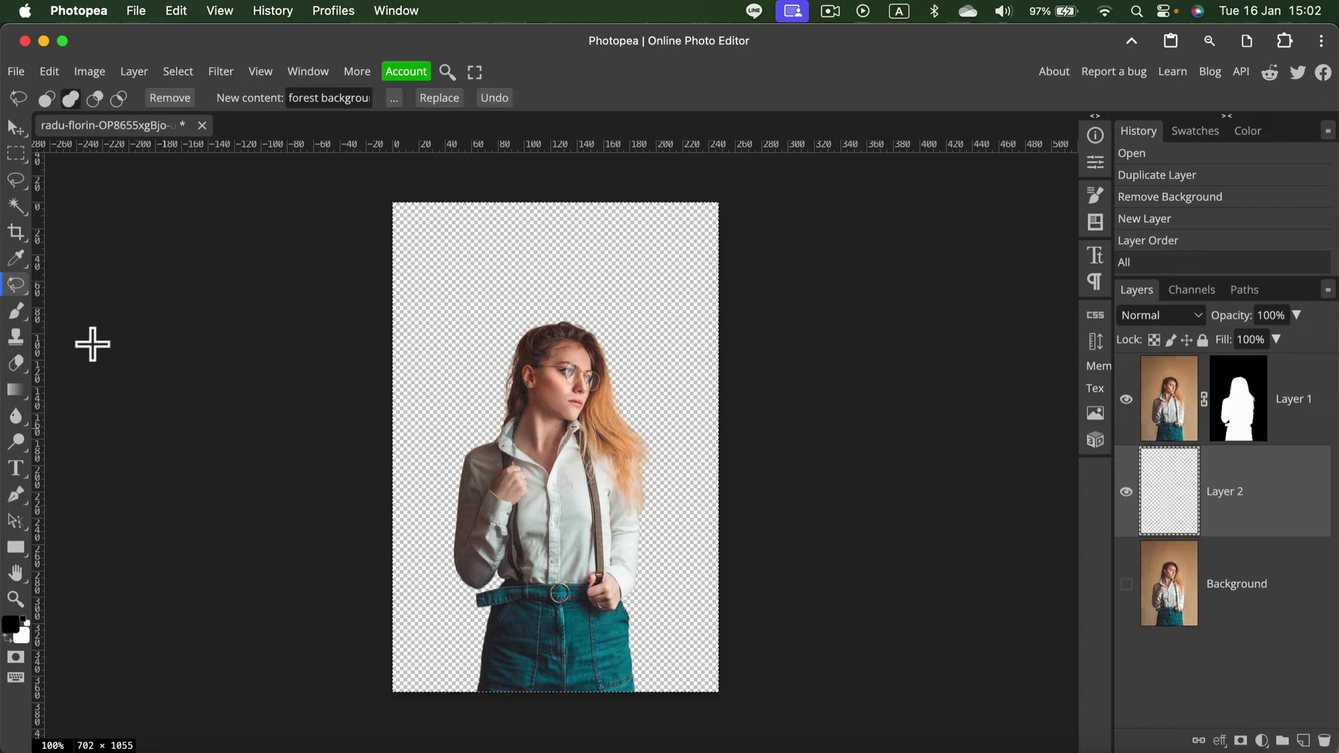
left_click(70, 96)
left_click_drag(290, 97, 380, 98)
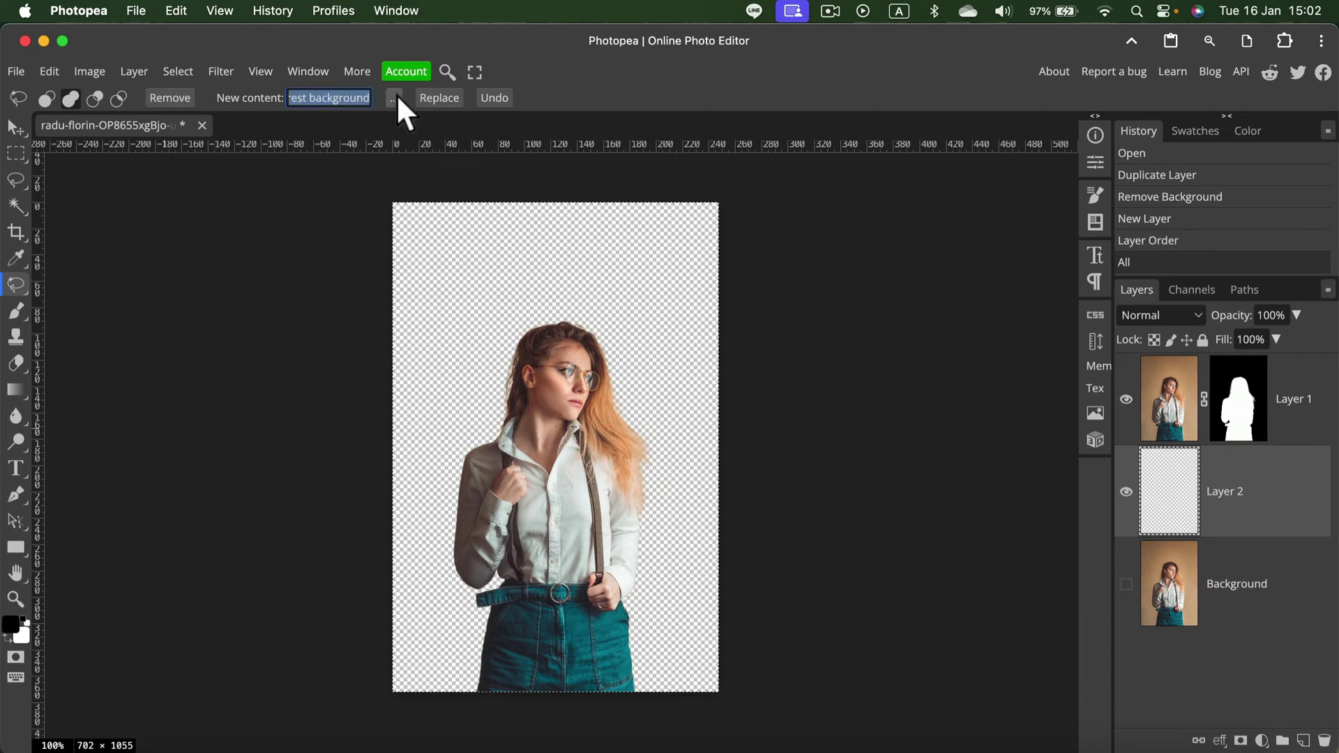
key("Up")
- Generate a forest backdrop, then regenerate it for a brighter green woodland with a reddish path
left_click(447, 98)
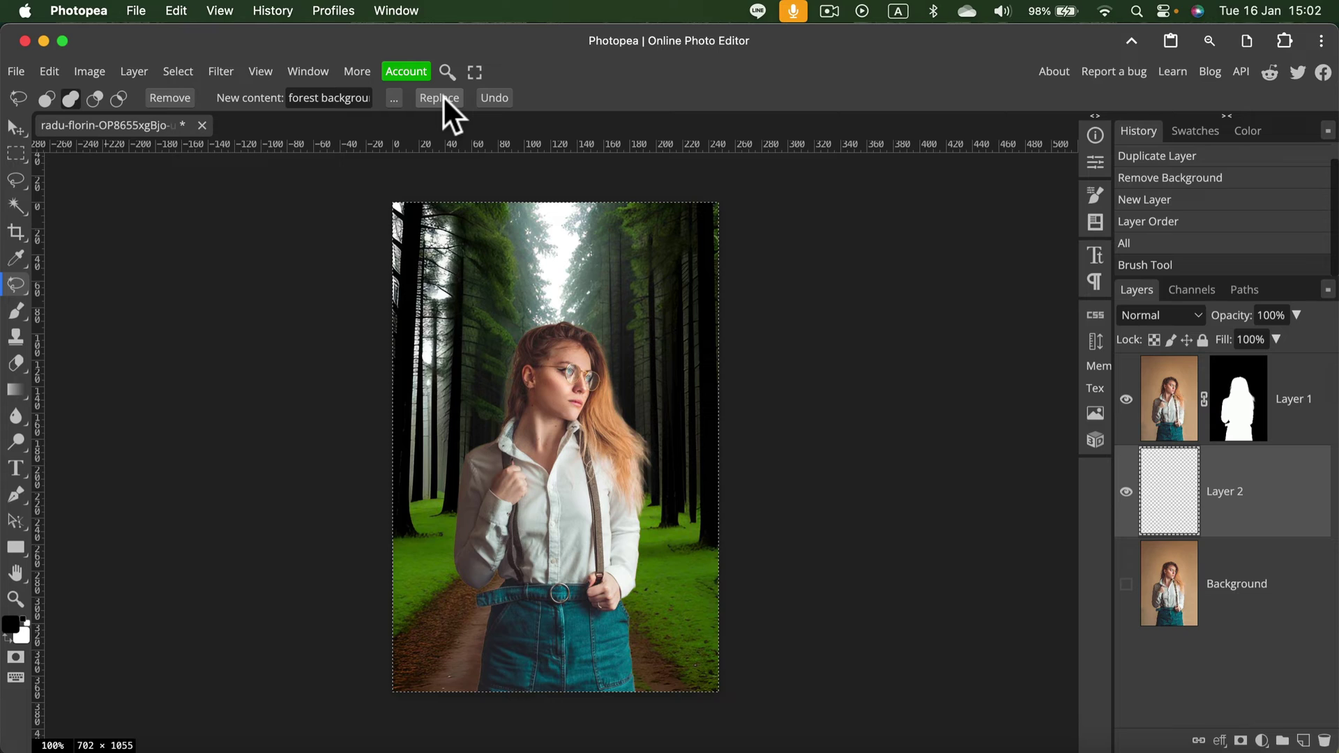
left_click(446, 98)
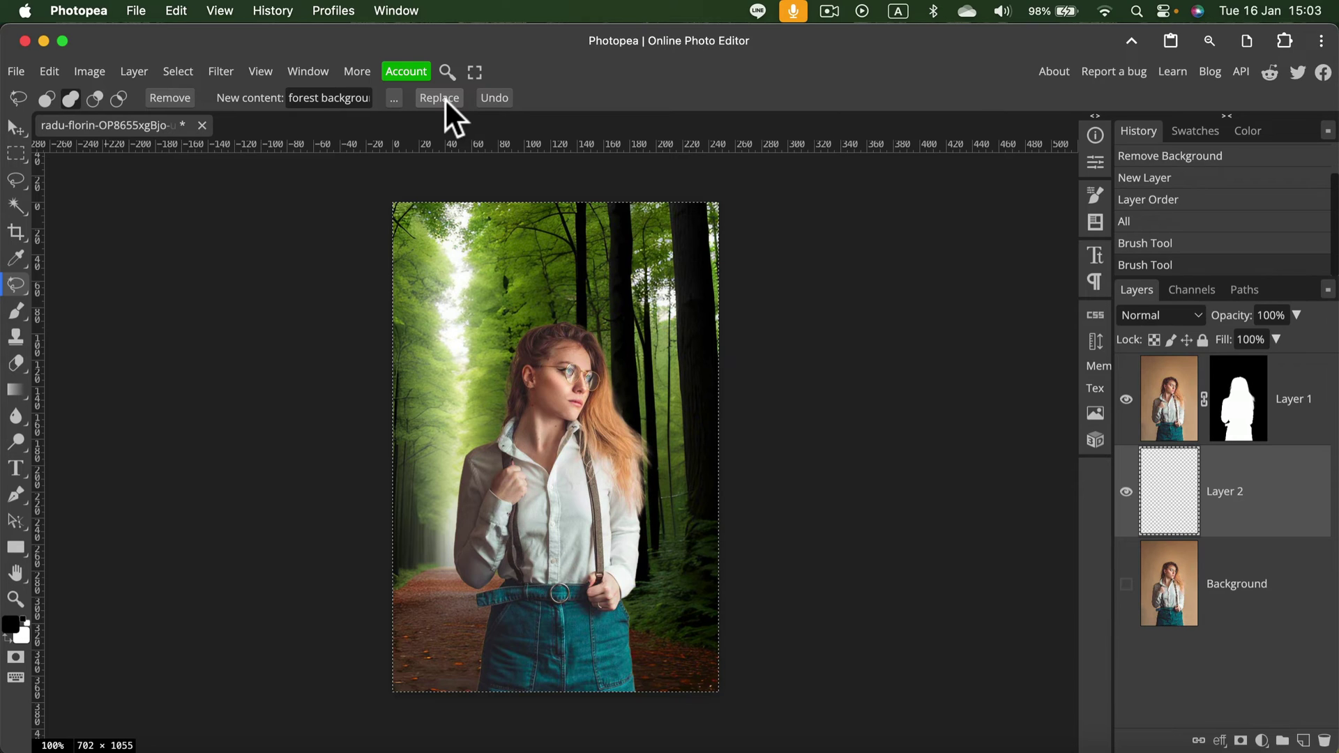
- Duplicate the forest Layer 2 and move Layer 2 copy to the top of the stack
left_click(13, 127)
left_click(943, 464)
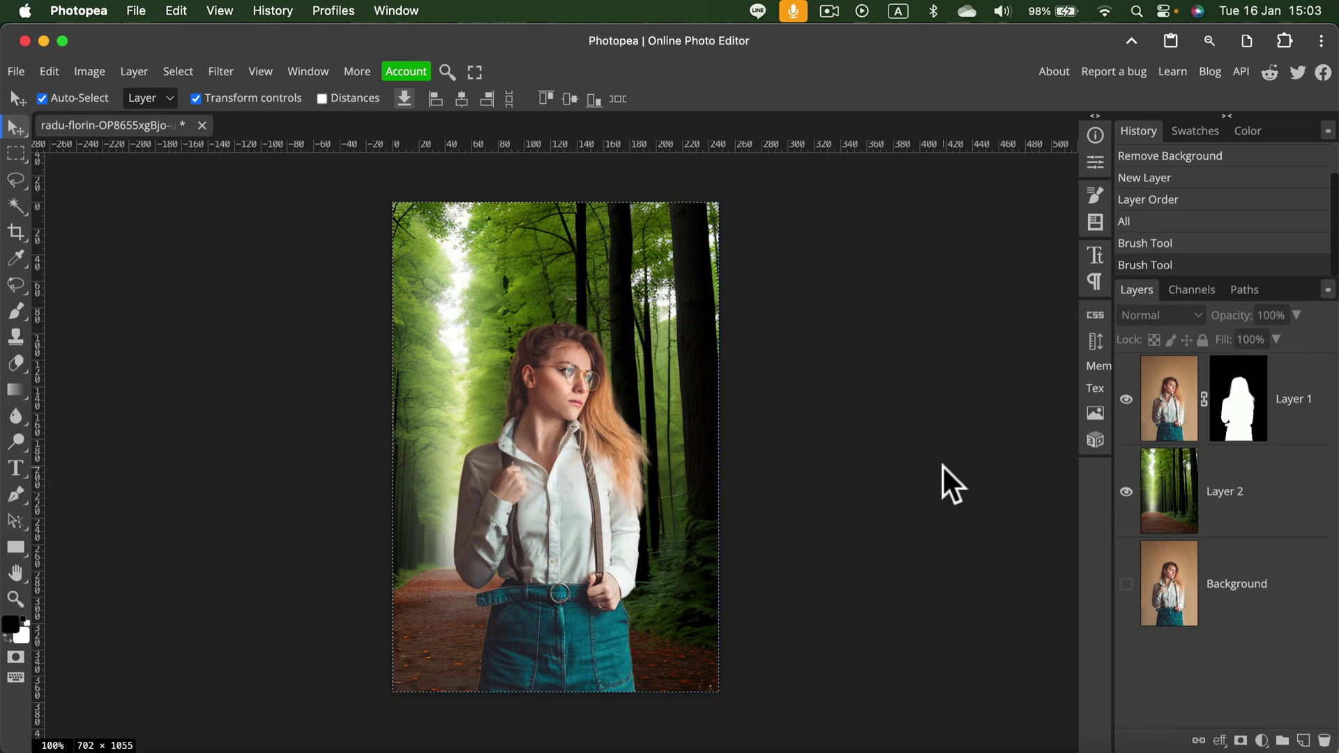
left_click(1276, 501)
right_click(1250, 480)
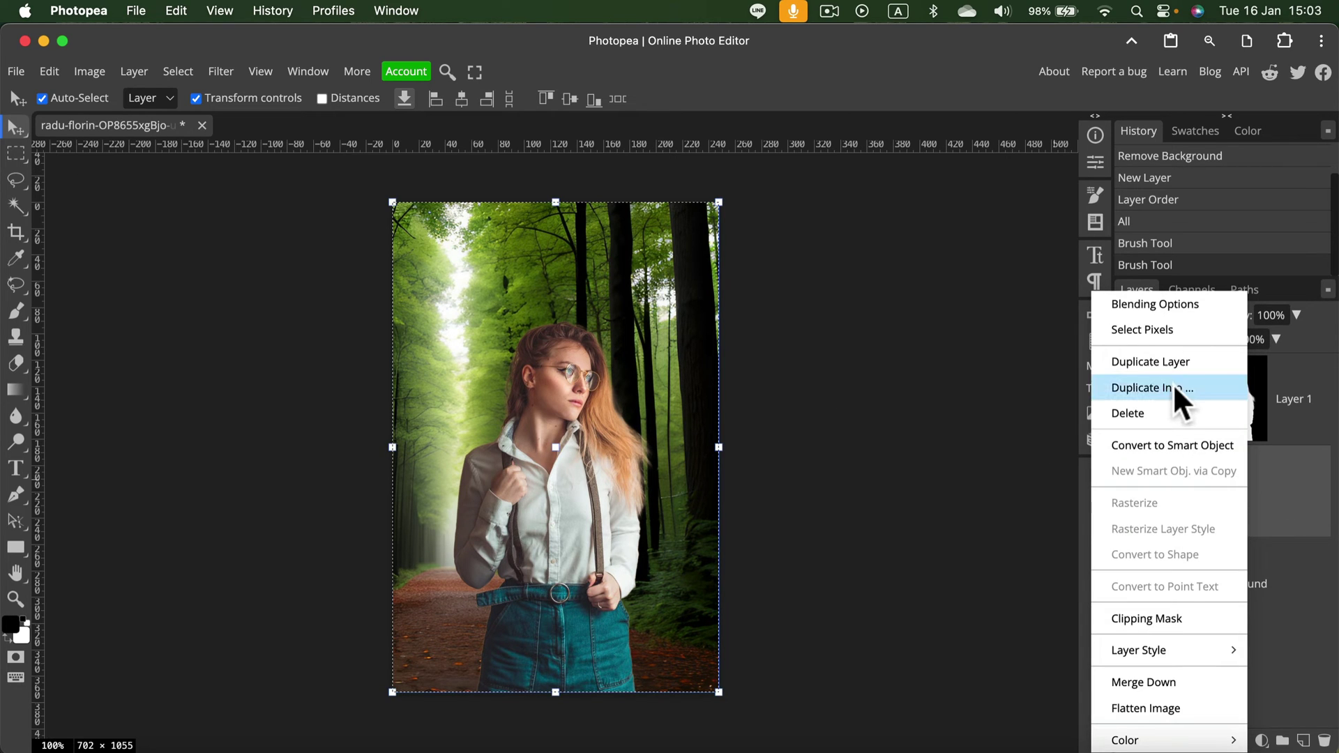
left_click(1179, 360)
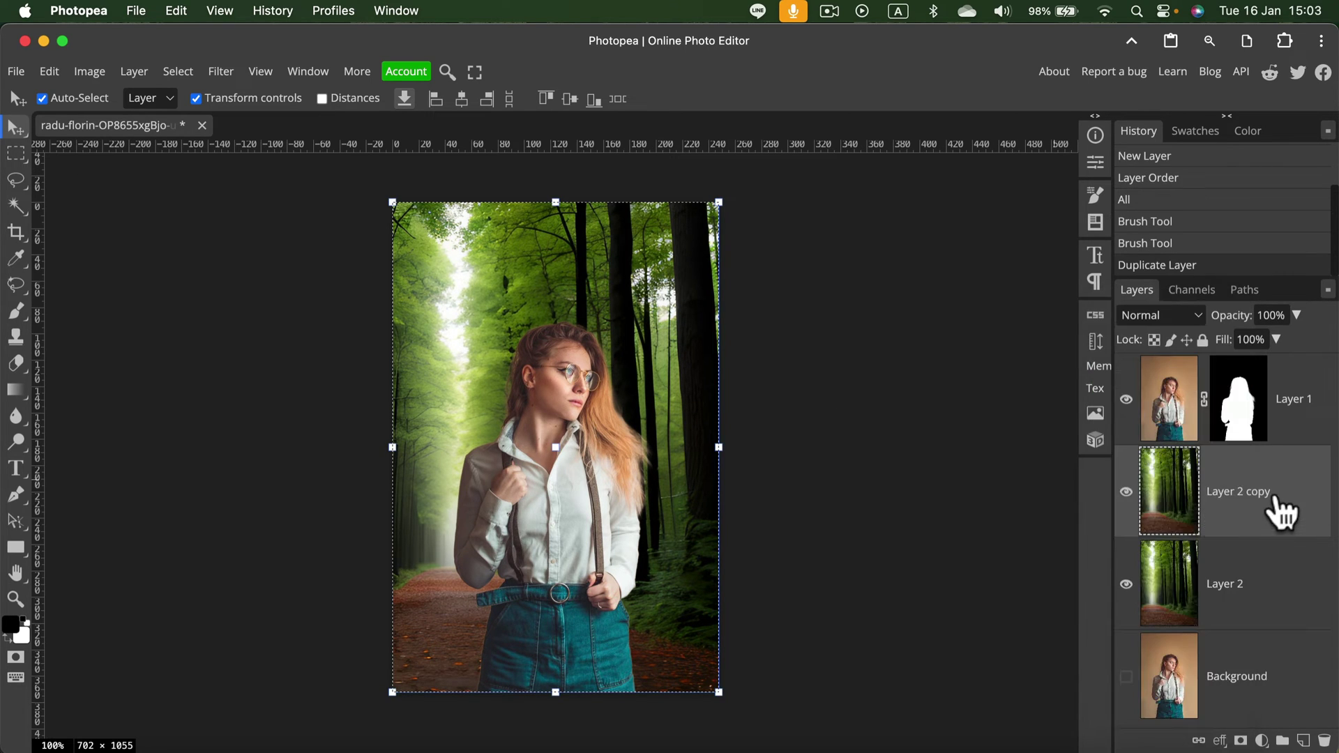
left_click_drag(1277, 499, 1267, 353)
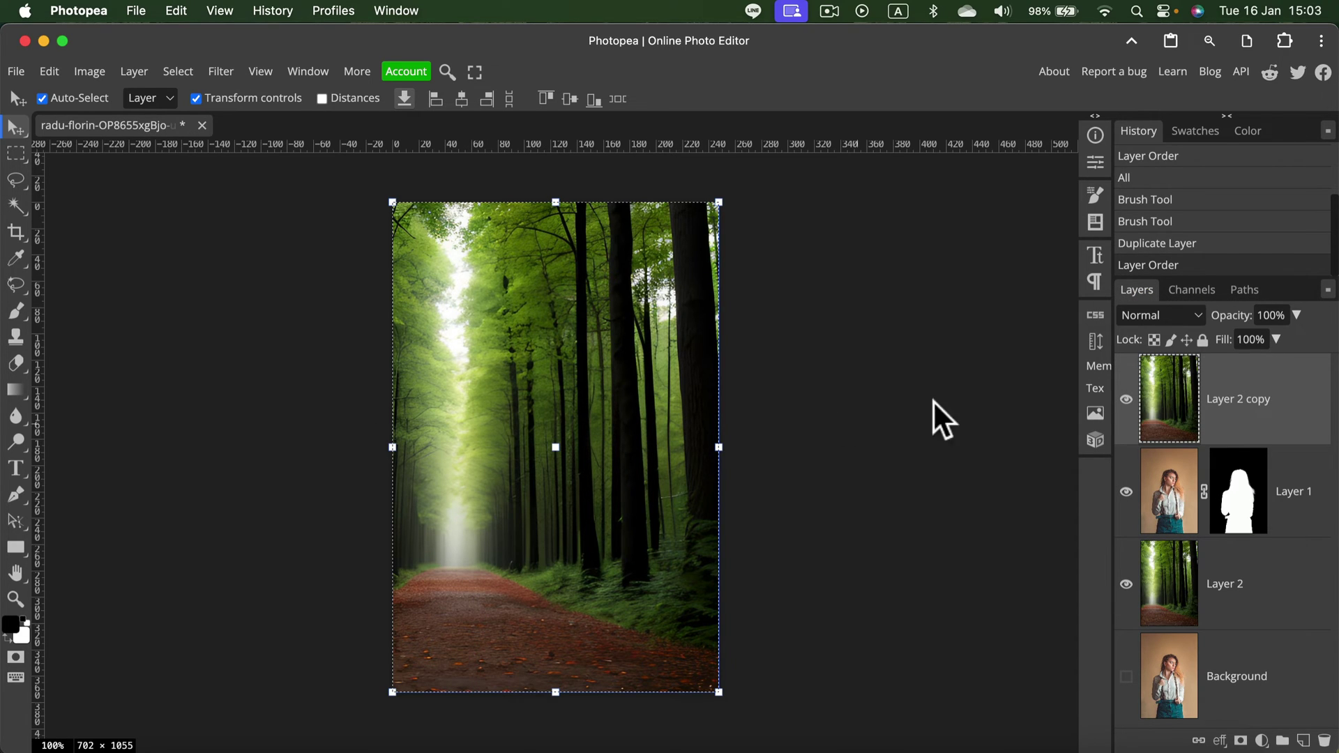
- Blur Layer 2 copy with a Gaussian Blur of about 9 px radius
left_click(220, 72)
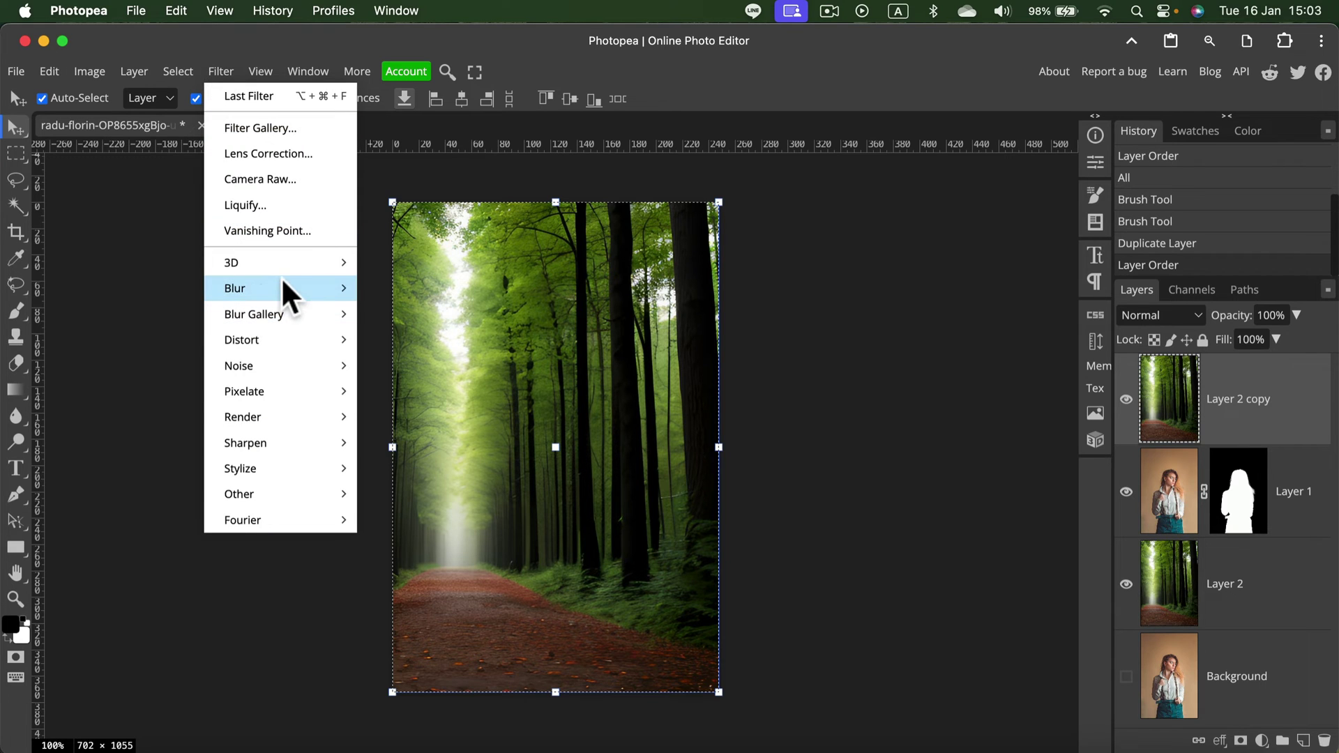
mouse_move(282, 286)
left_click(412, 387)
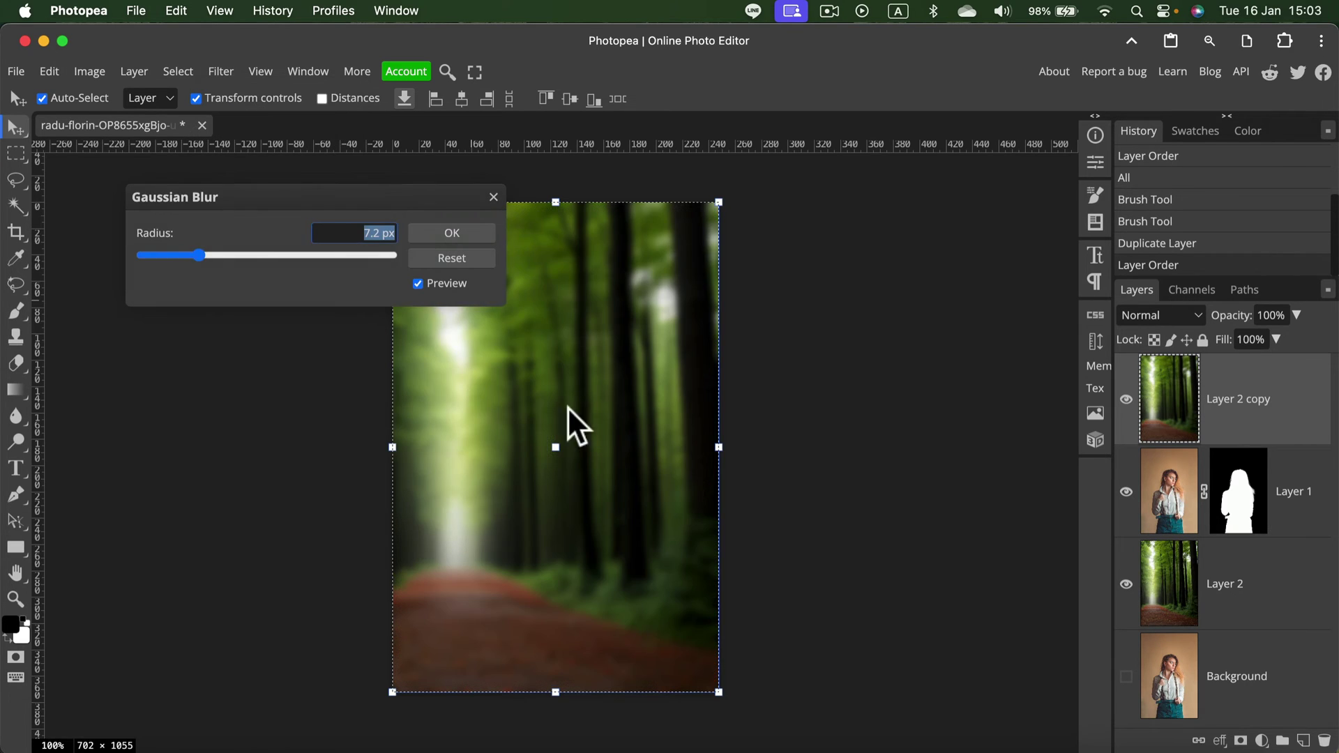
mouse_move(205, 252)
left_mouse_down()
mouse_move(171, 253)
mouse_move(245, 253)
mouse_move(201, 251)
left_mouse_up()
left_click_drag(347, 230, 449, 230)
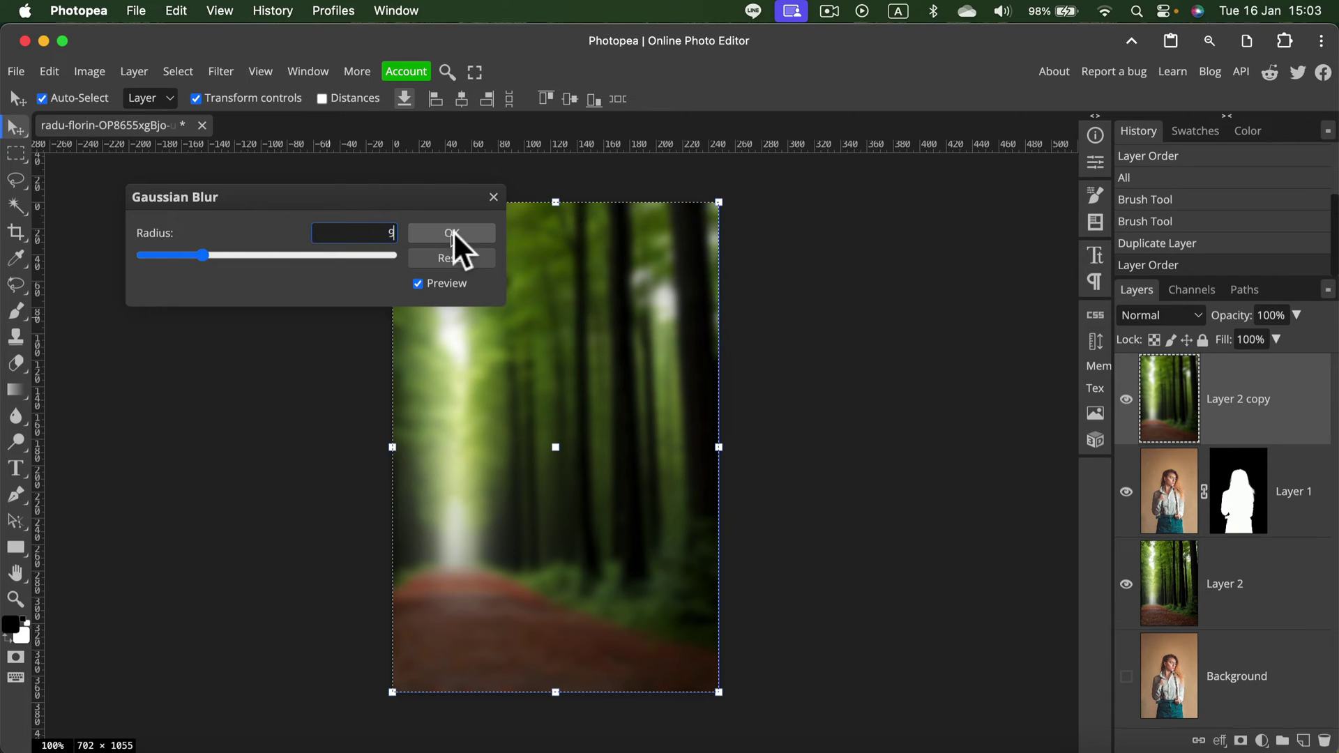
left_click(491, 228)
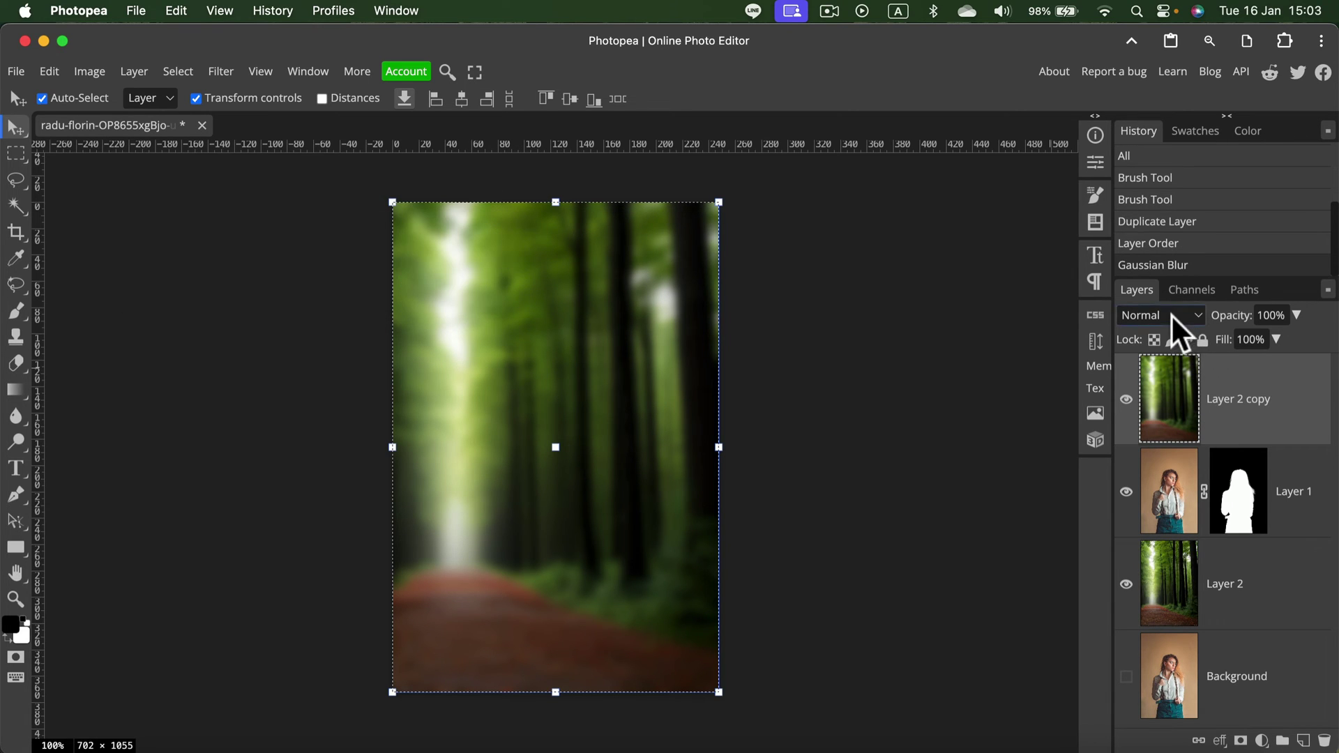
- Set Layer 2 copy to Hue blend mode at 15% opacity
left_click(1196, 315)
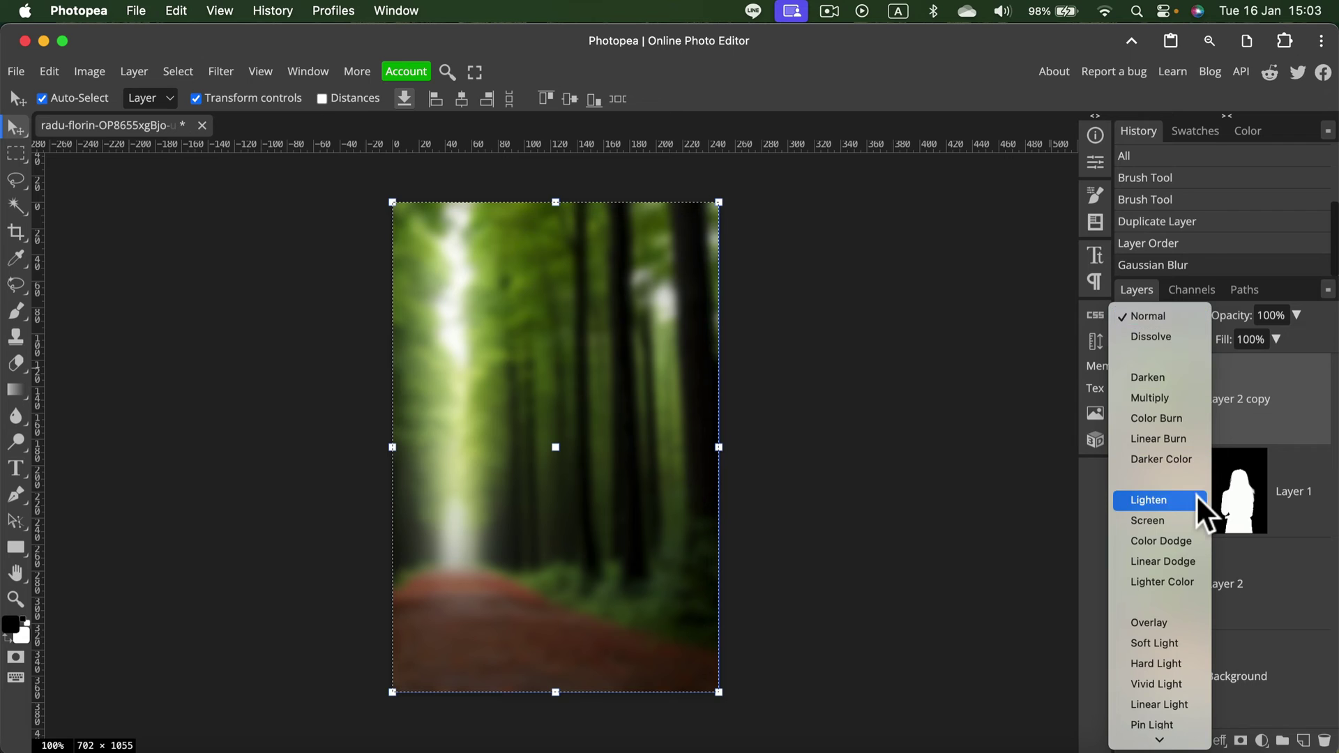
scroll(1192, 498, "down", 3)
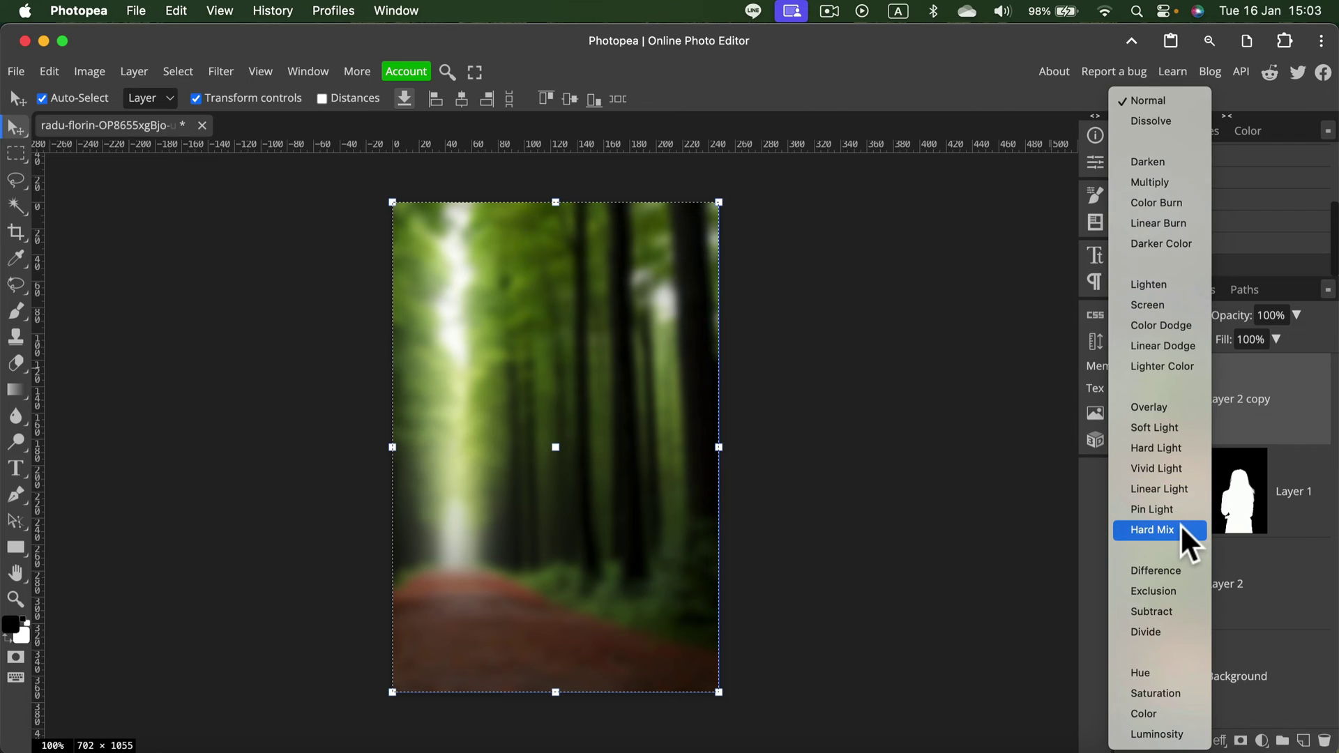
left_click(1136, 673)
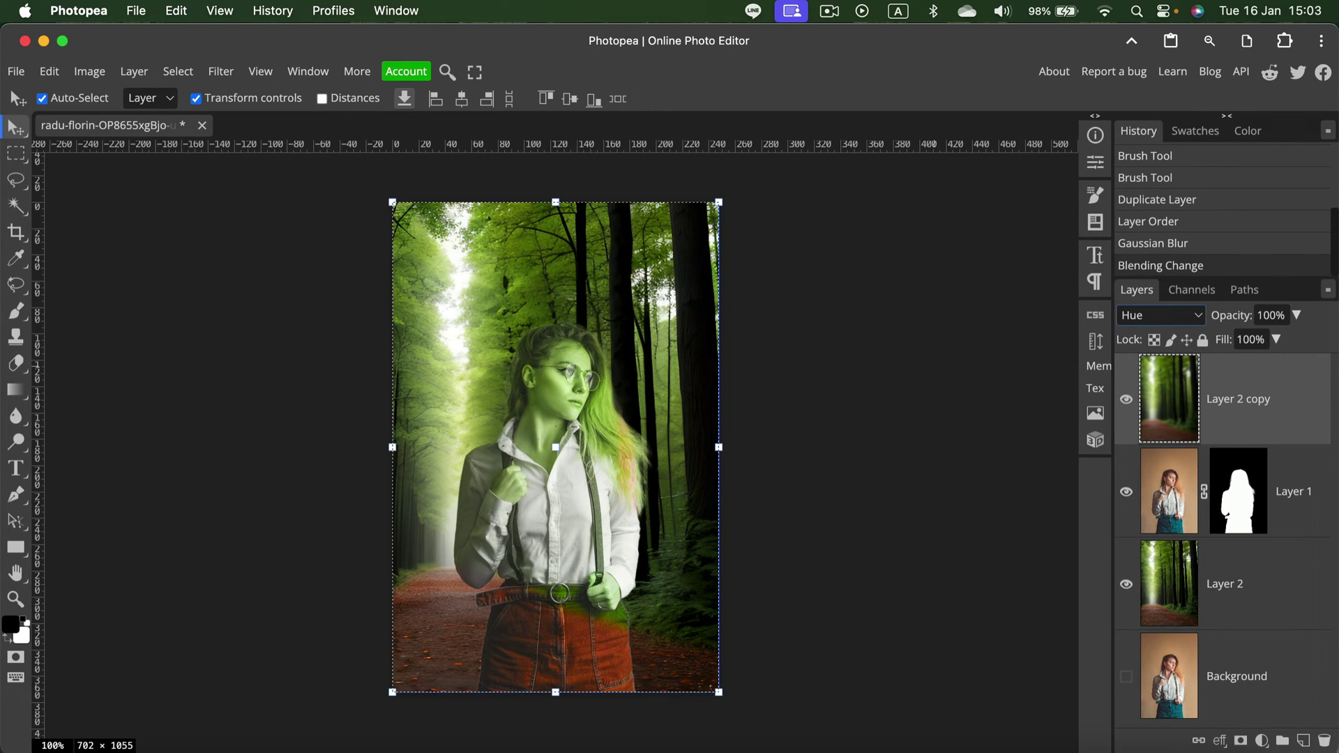
left_click(1296, 315)
left_click_drag(1213, 340, 1228, 341)
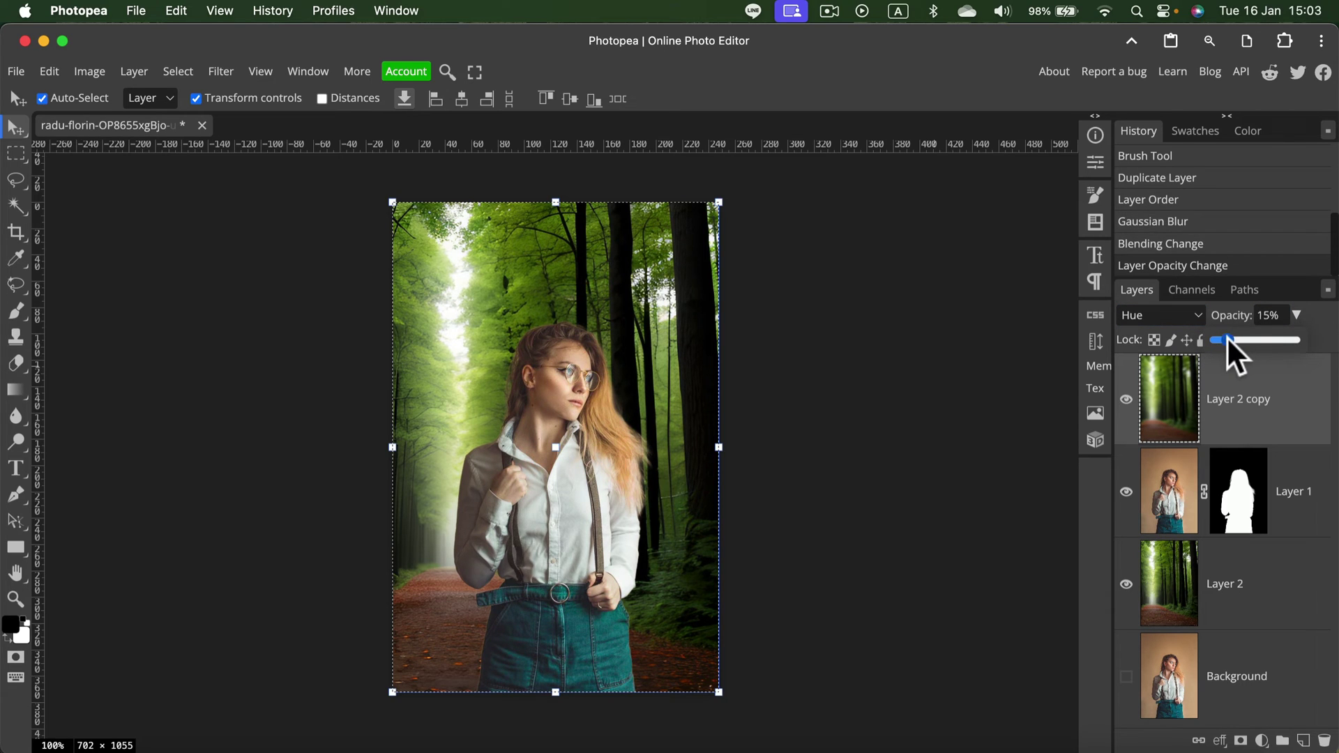
- Toggle the Hue tint layer on and off to compare before and after, leaving it visible
left_click(1127, 400)
left_click(1130, 400)
left_click(1130, 400)
left_click(1130, 400)
left_click(1130, 401)
left_click(1130, 400)
left_click(1127, 400)
left_click(1127, 399)
left_click(1127, 399)
left_click(1127, 400)
left_click(1127, 400)
left_click(1127, 401)
left_click(1127, 400)
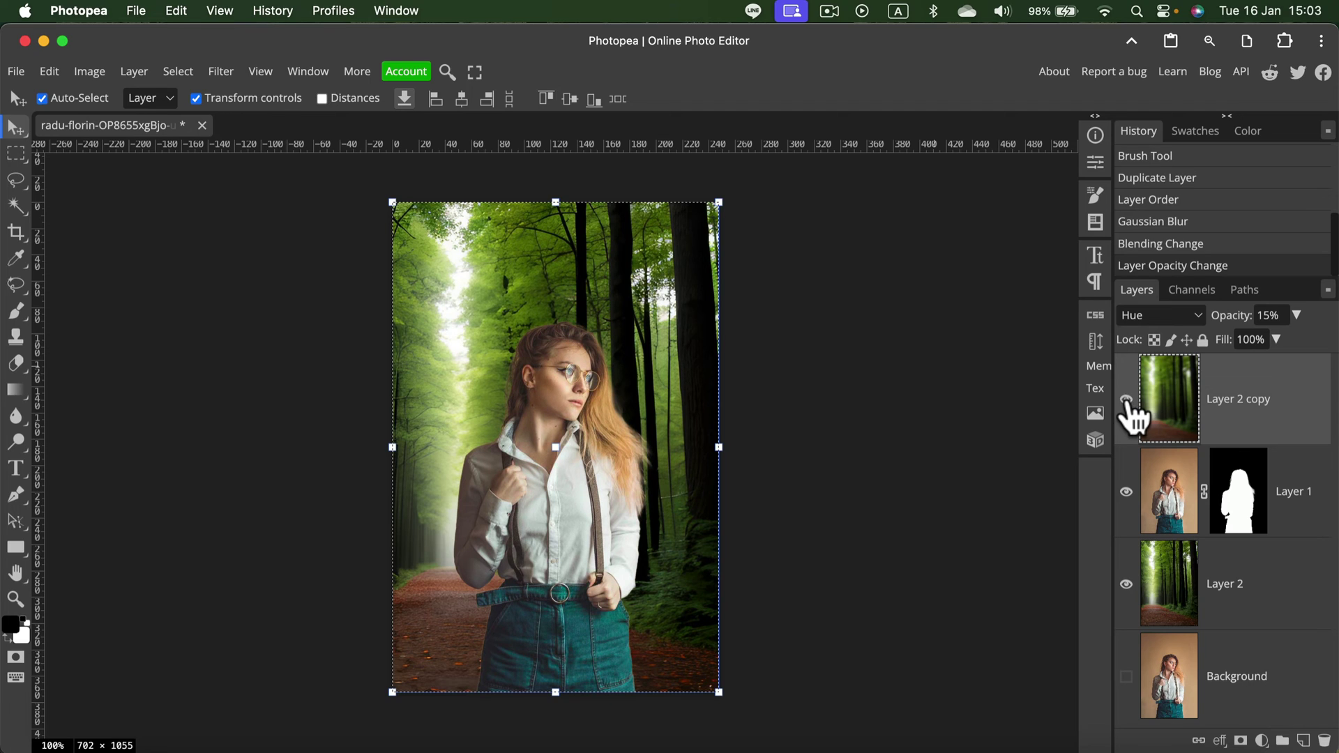
left_click(1264, 316)
left_click(1126, 401)
- Hide the upper layers to view the original portrait, then turn all layers back on
left_click(1290, 598)
left_click(1126, 399)
left_click(1126, 491)
left_click(1126, 585)
left_click(1126, 676)
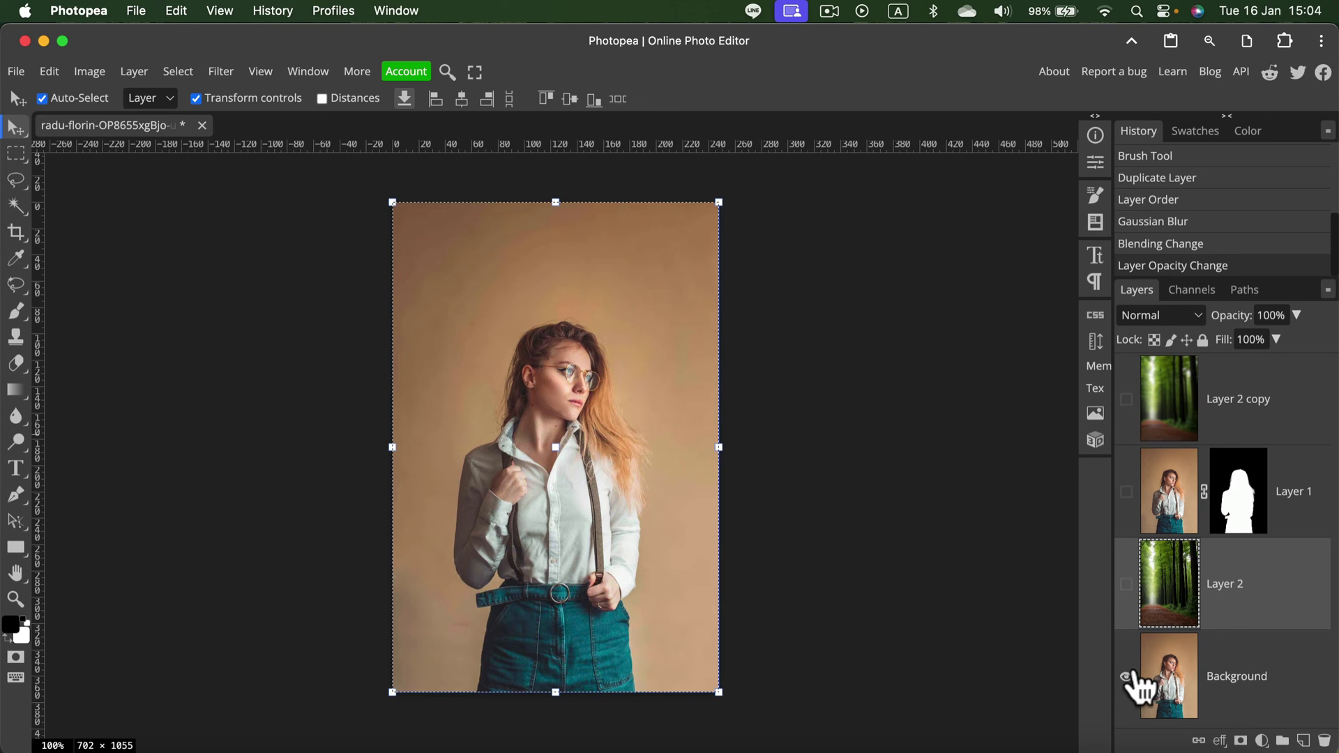
left_click(1126, 585)
left_click(1126, 492)
left_click(1126, 399)
left_click(1277, 403)
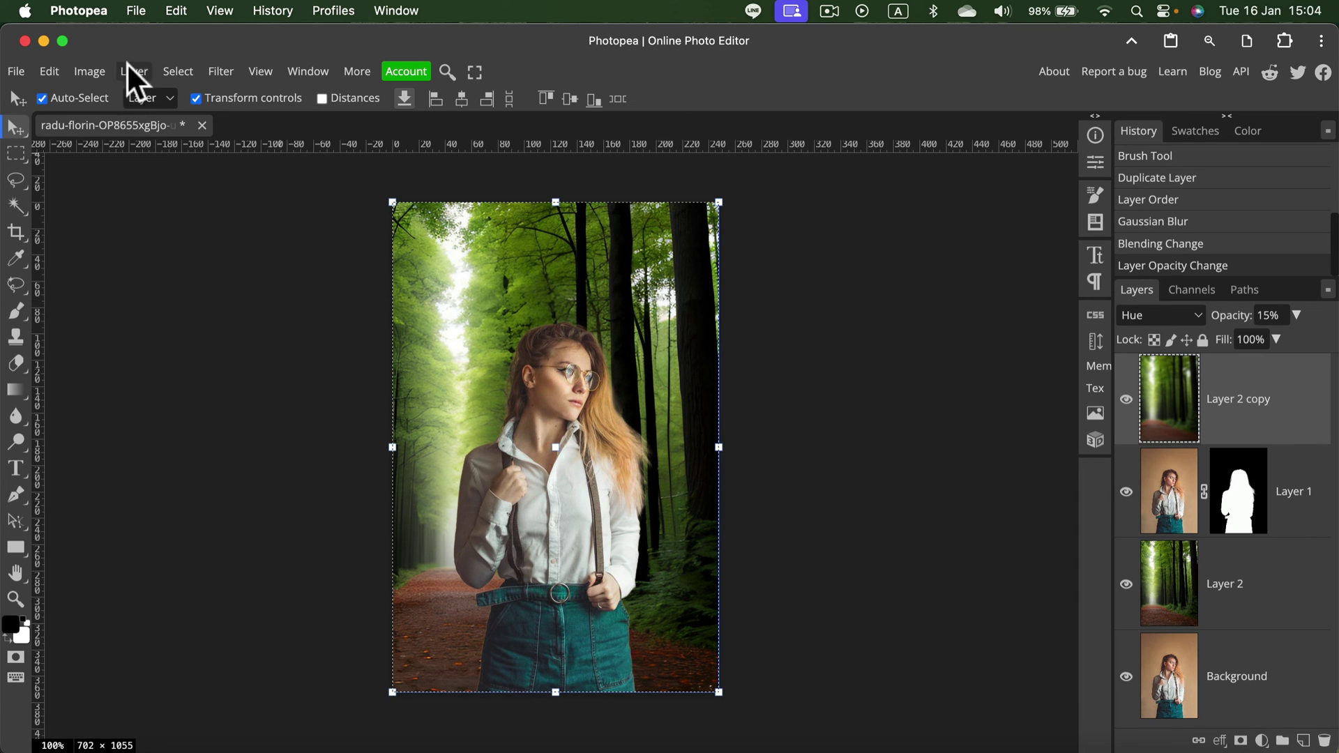
- Export the composite as a 702 × 1055 PNG to downloads
left_click(18, 68)
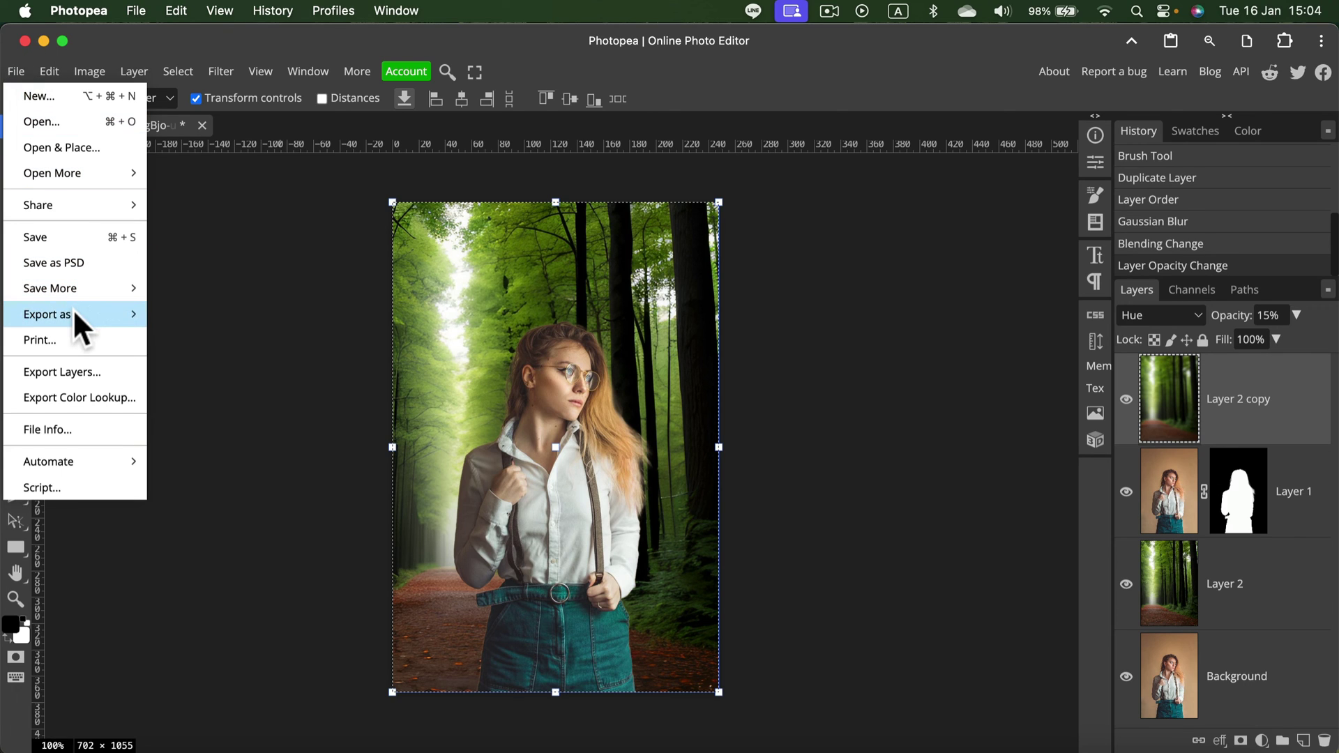
mouse_move(73, 308)
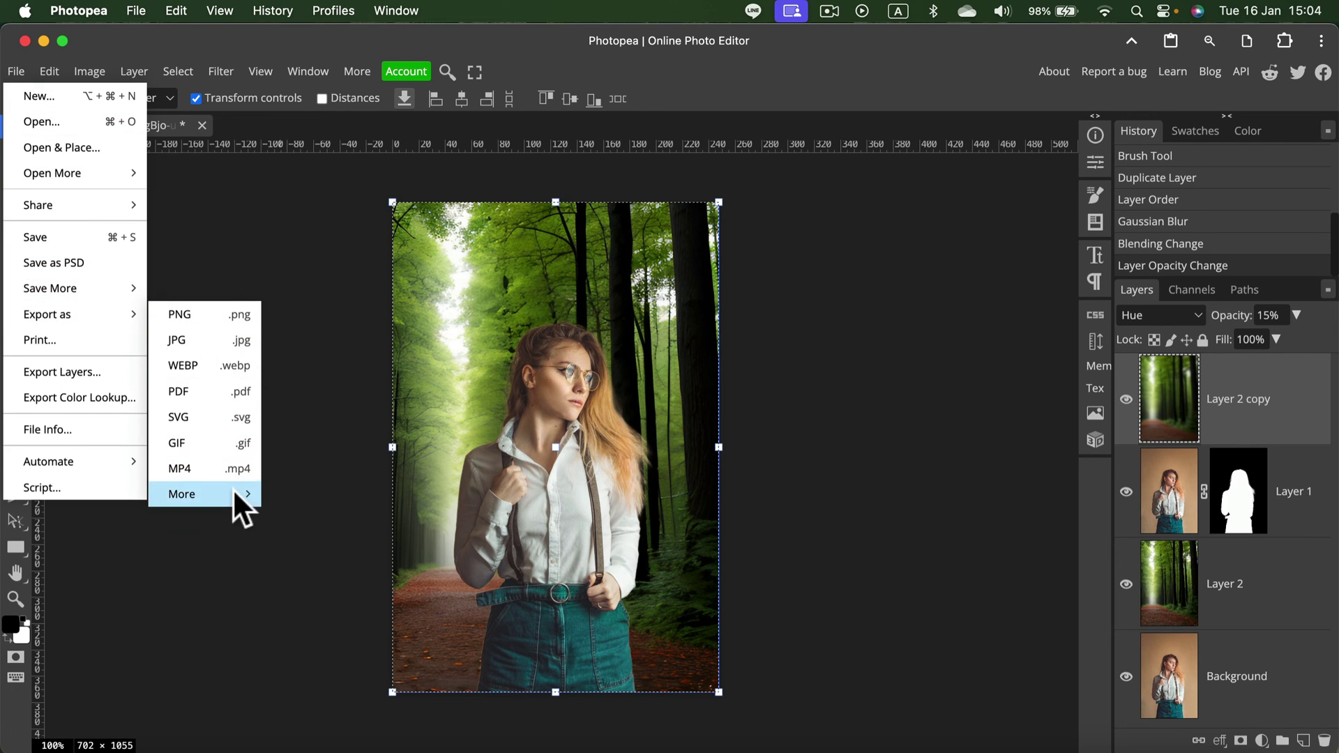
left_click(201, 311)
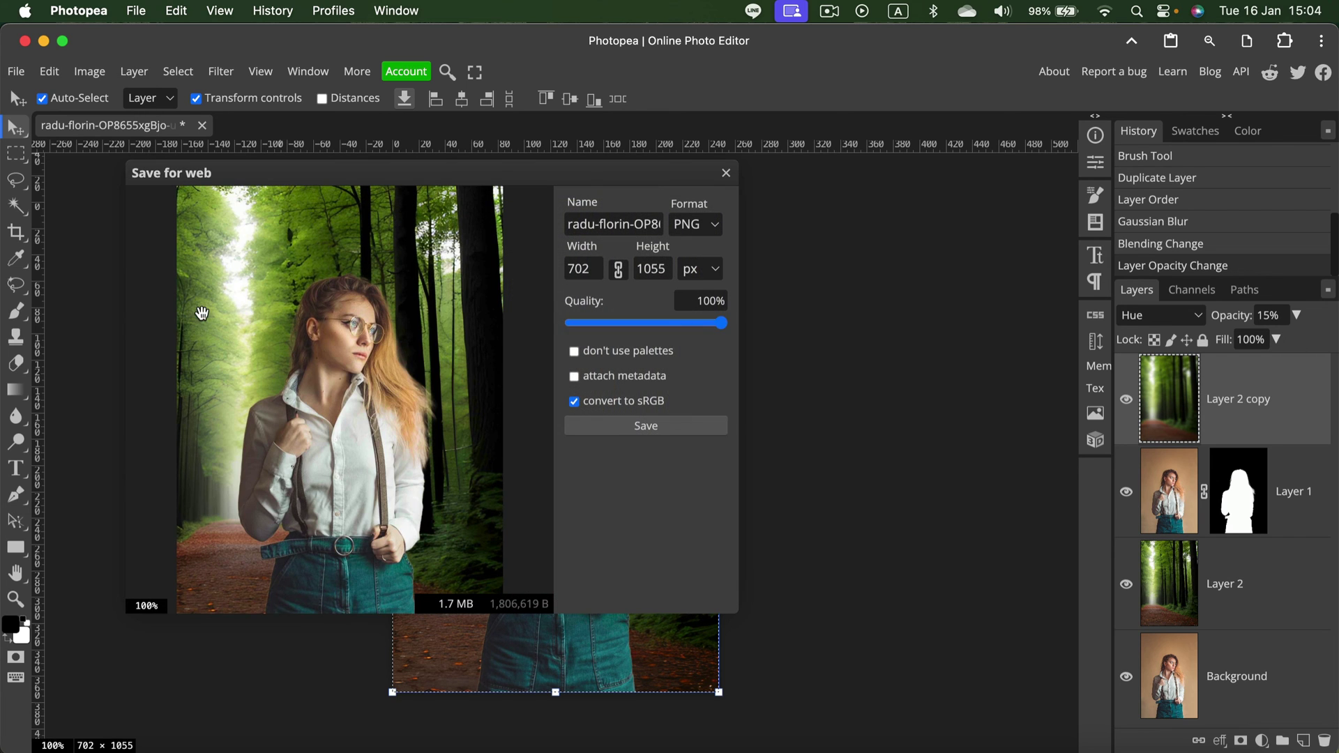
left_click(649, 422)
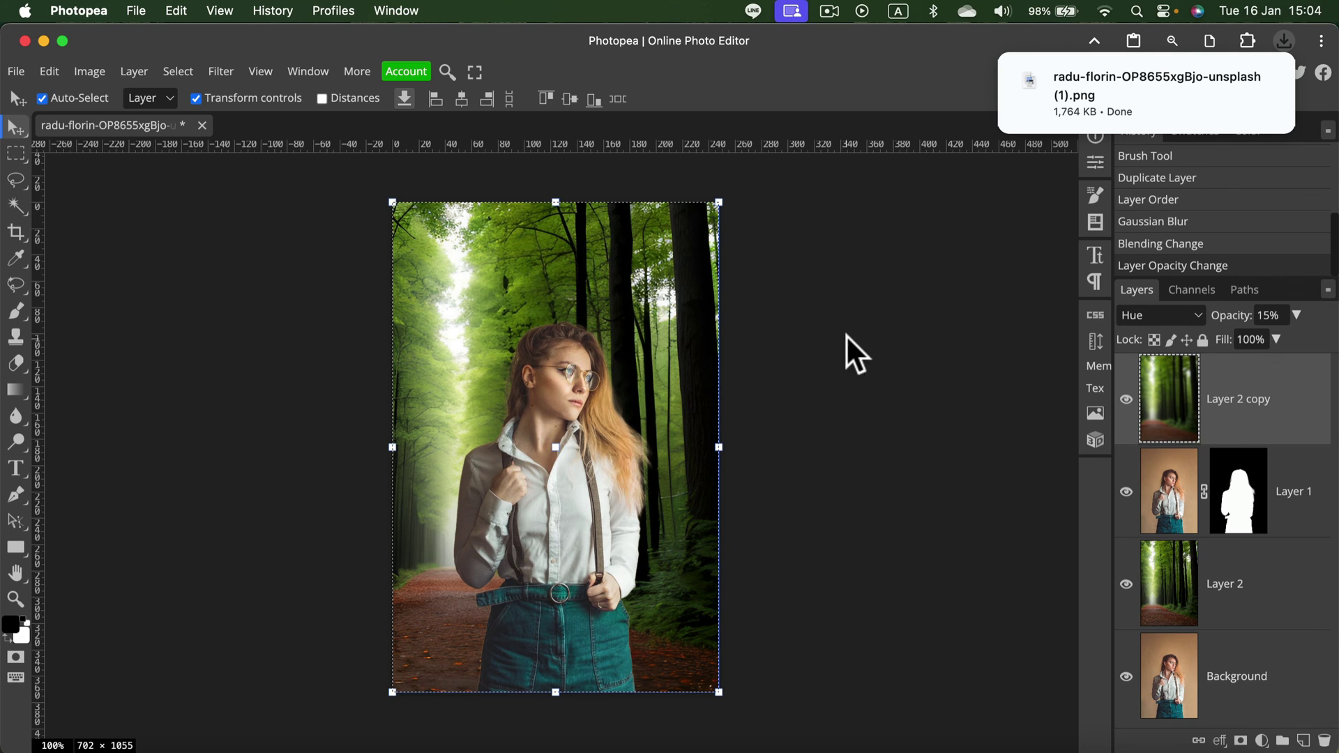
mouse_move(1074, 125)
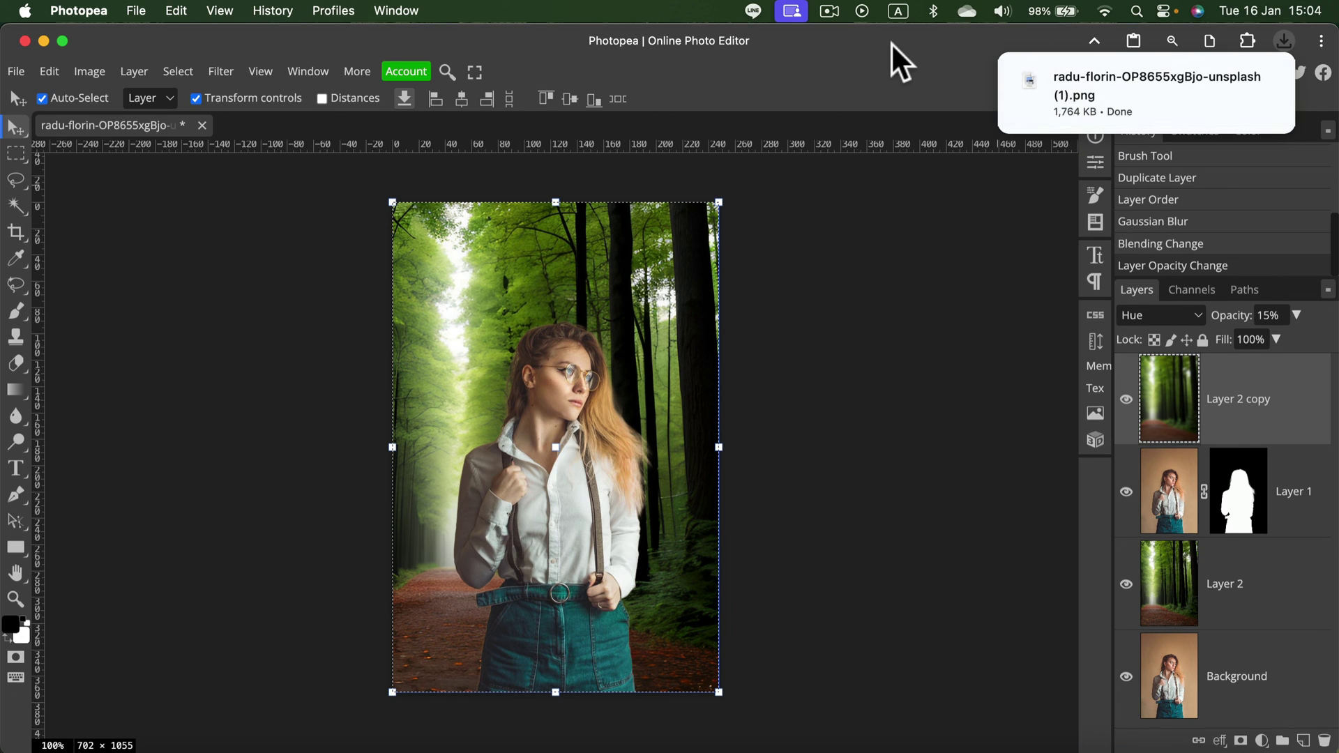